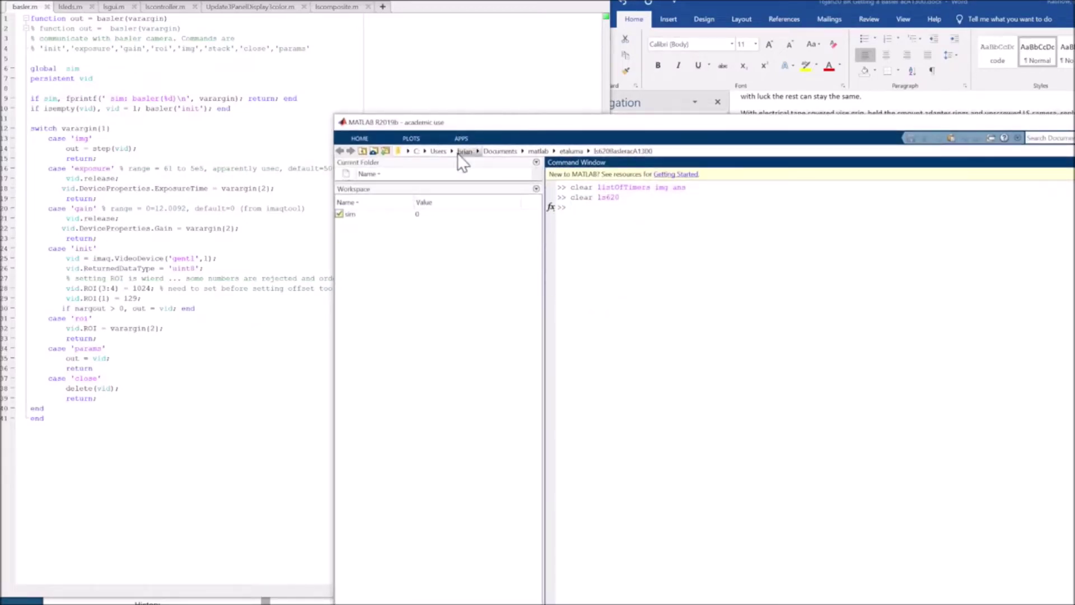
Reveal the current folder's file list, then bring the basler.m code in the editor to the front.
{"action": "left_click_drag", "start_coordinate": [458, 184], "coordinate": [490, 481]}
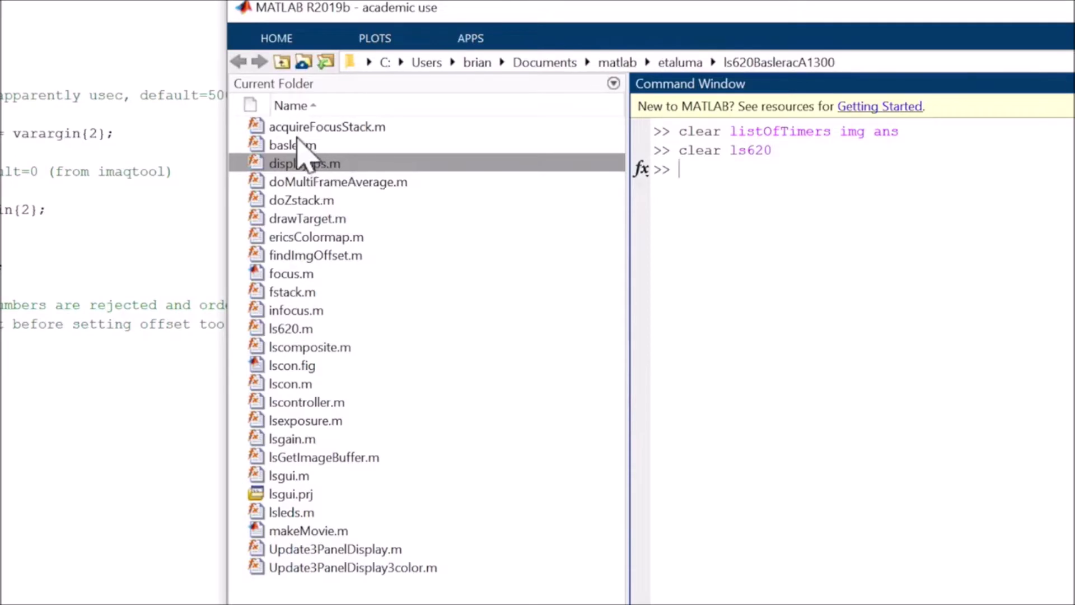
{"action": "left_click", "coordinate": [36, 31]}
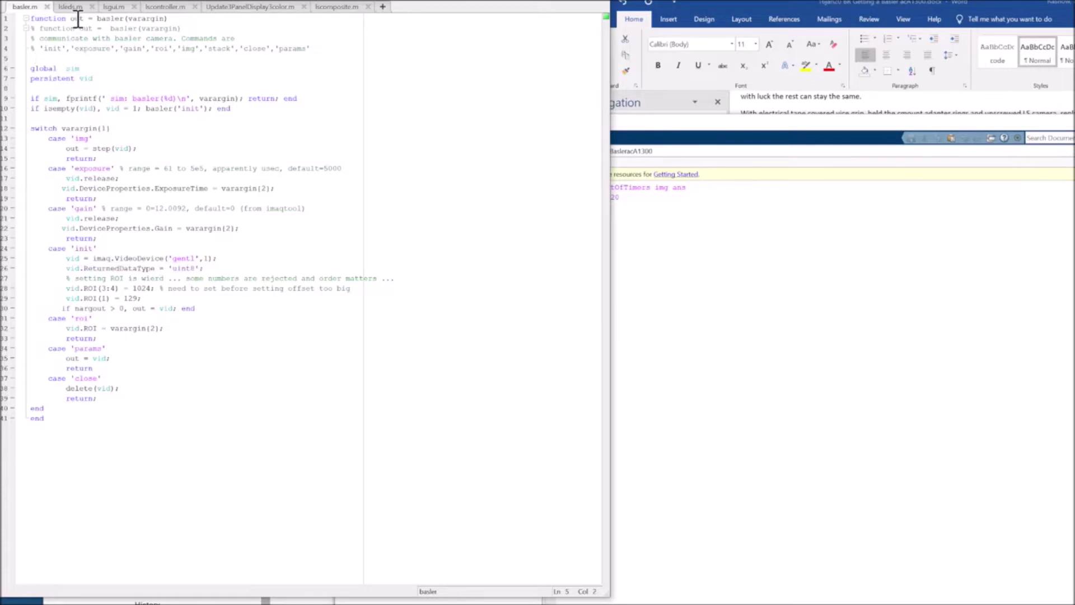
Switch the editor from basler.m to the lsleds.m LED-control file.
{"action": "left_click", "coordinate": [823, 595]}
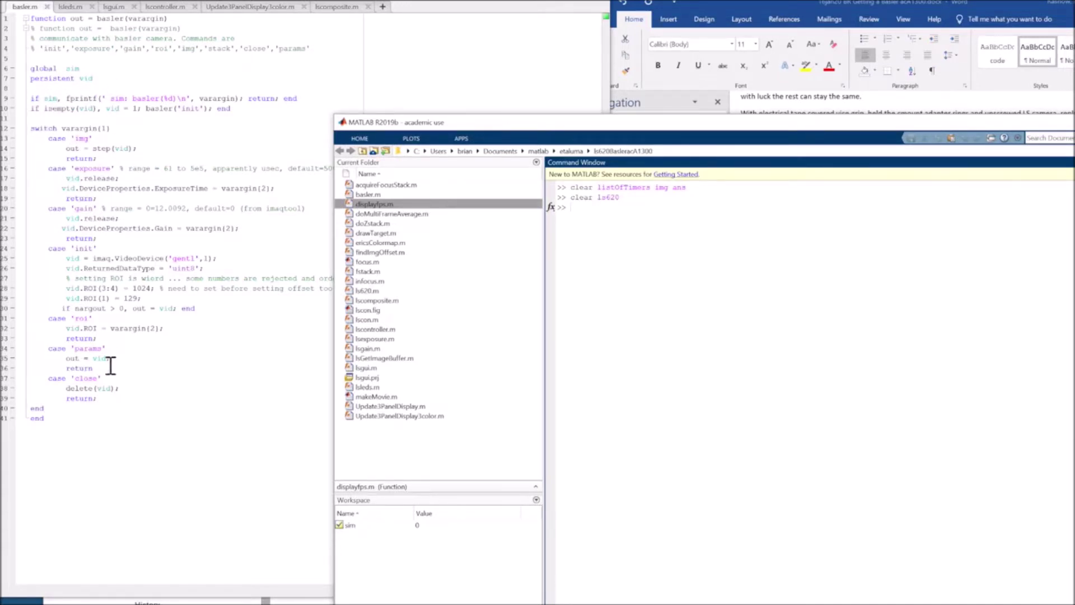
{"action": "left_click", "coordinate": [72, 5]}
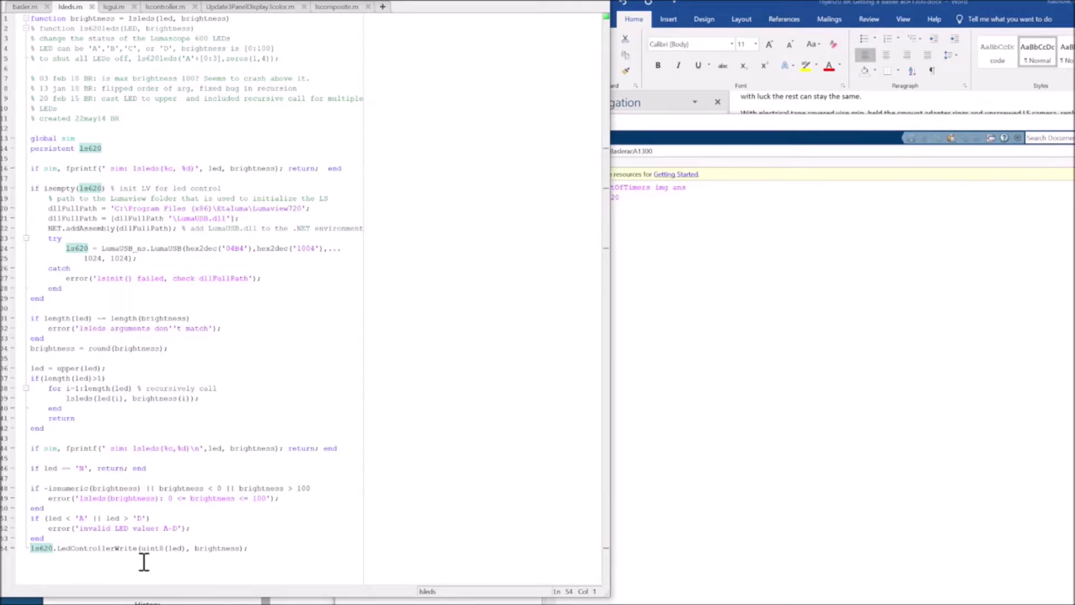
Launch lsgui, move the LED control window to the right, and start live streaming.
{"action": "type", "text": "sgui"}
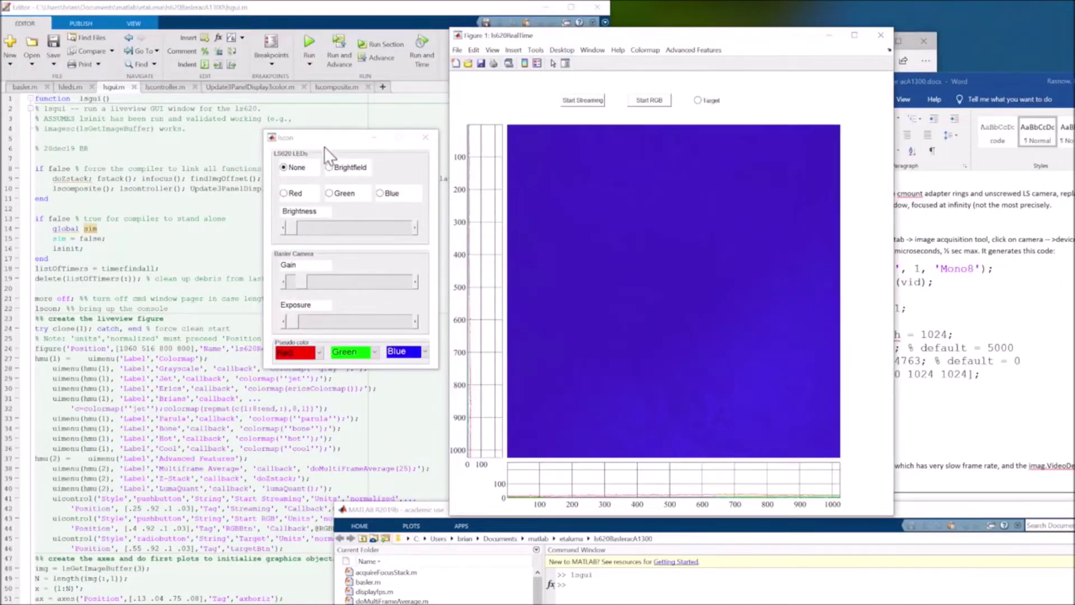
{"action": "left_click_drag", "start_coordinate": [315, 136], "coordinate": [948, 181]}
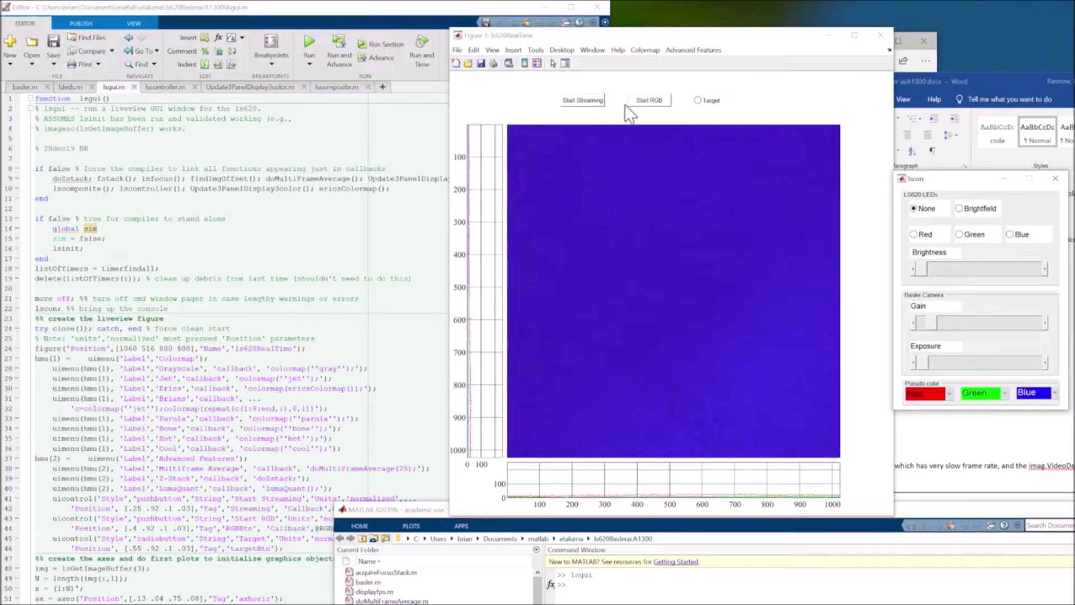
{"action": "left_click", "coordinate": [580, 101]}
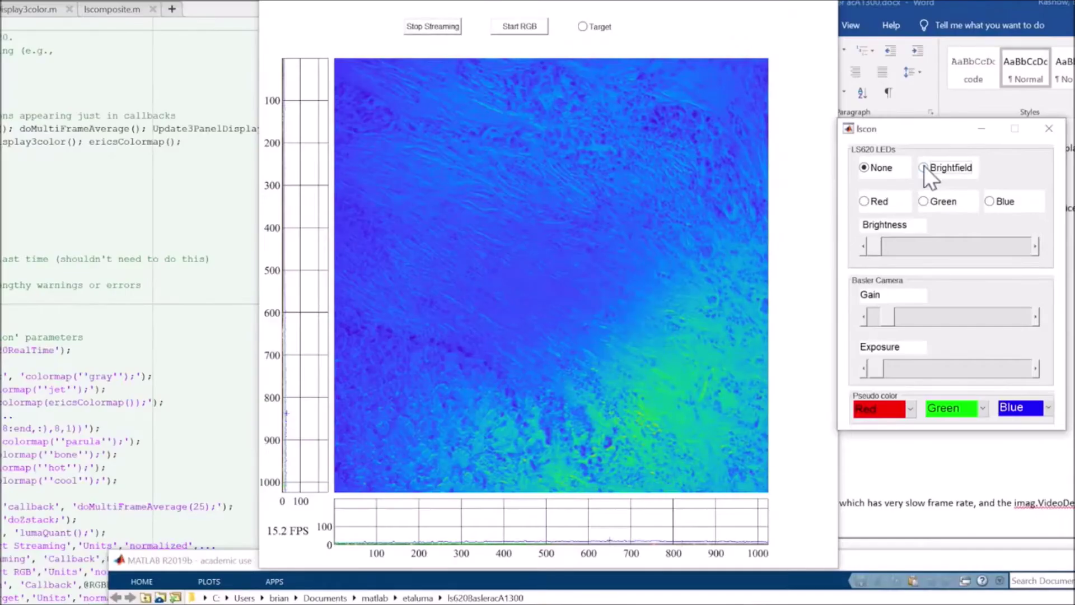
Switch to brightfield illumination, raise its brightness, and show the image in Grayscale.
{"action": "left_click", "coordinate": [924, 167]}
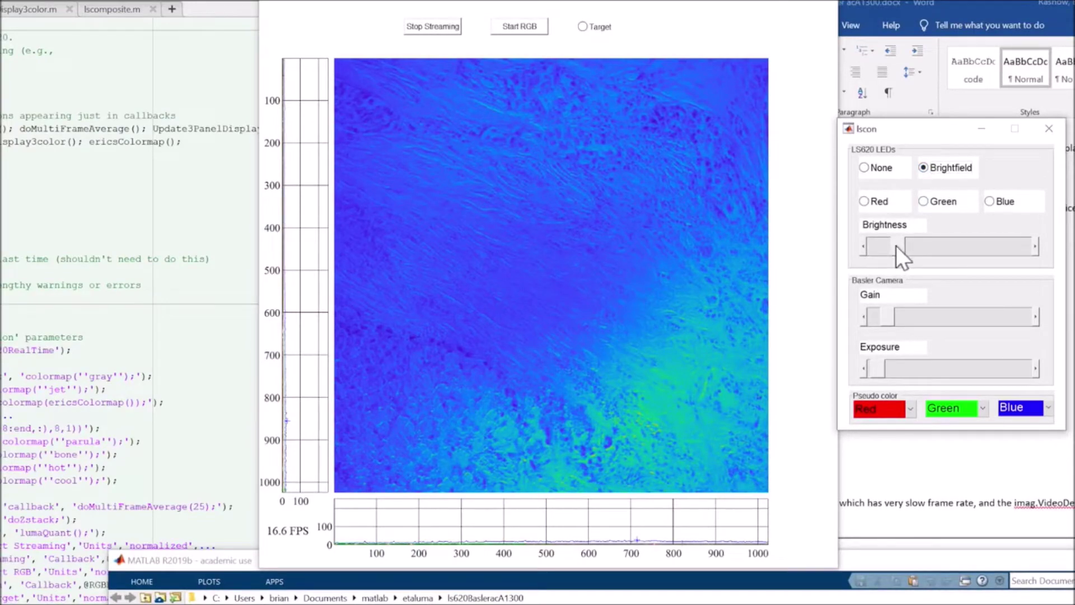
{"action": "left_click_drag", "start_coordinate": [896, 246], "coordinate": [909, 245]}
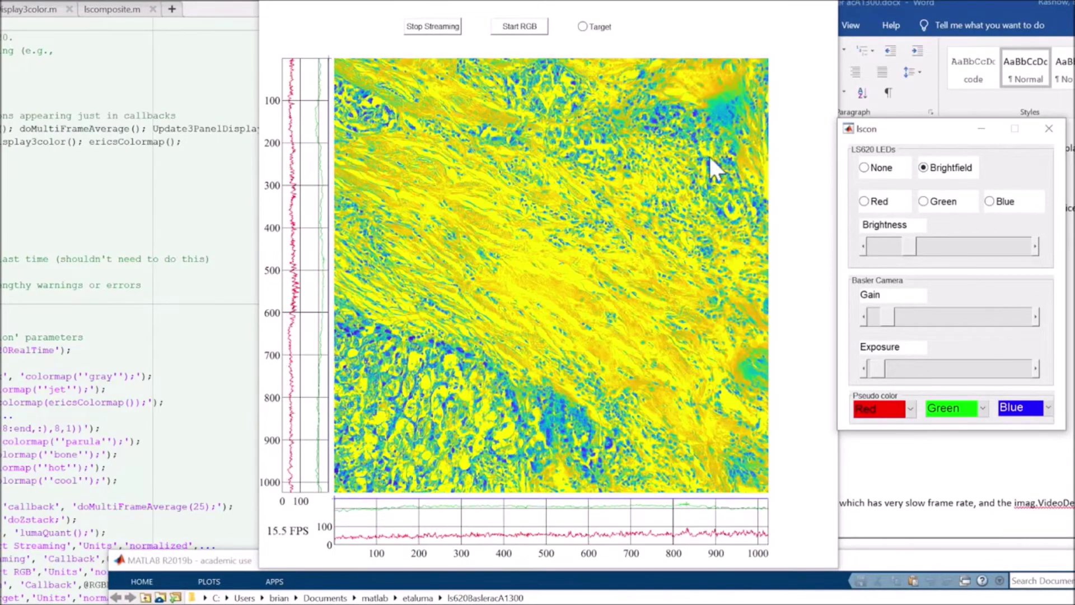
{"action": "left_click", "coordinate": [520, 26]}
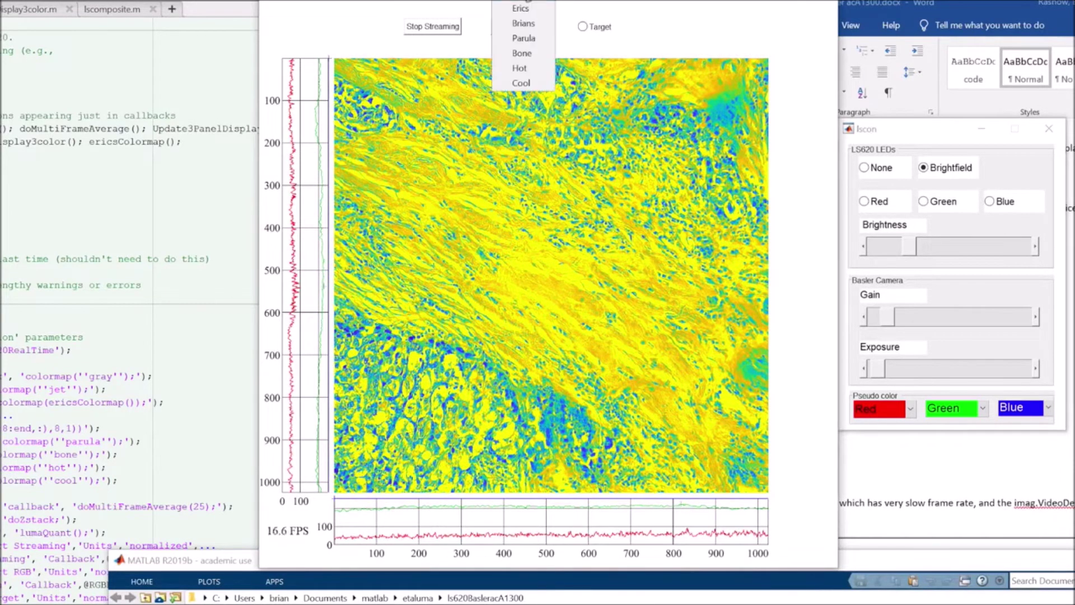
{"action": "left_click", "coordinate": [520, 2]}
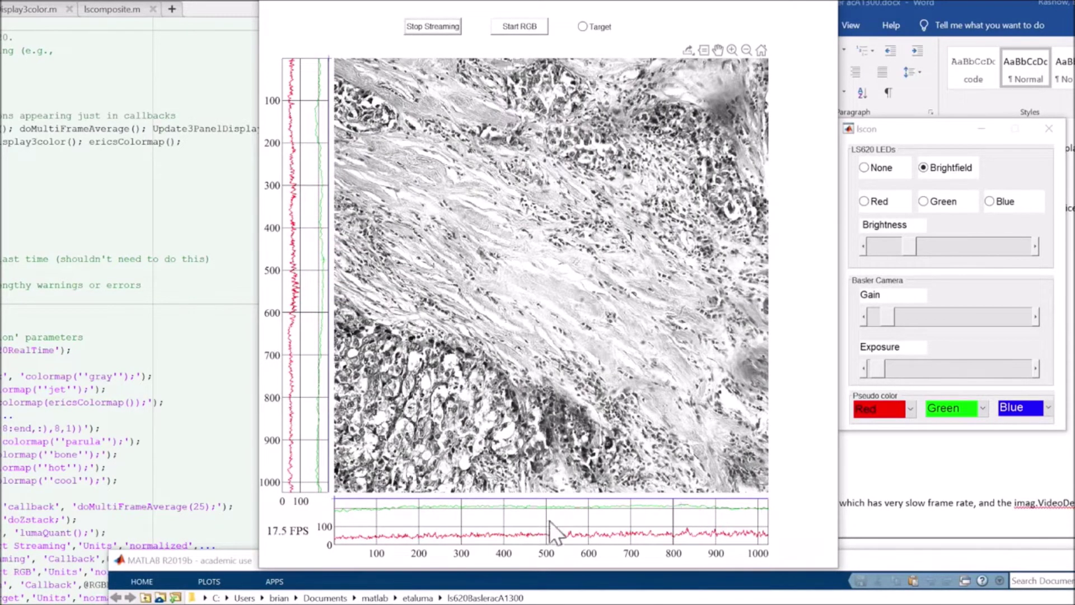
Drop camera gain to minimum and dim the brightfield LED slightly for a detailed image.
{"action": "left_click_drag", "start_coordinate": [885, 317], "coordinate": [863, 311]}
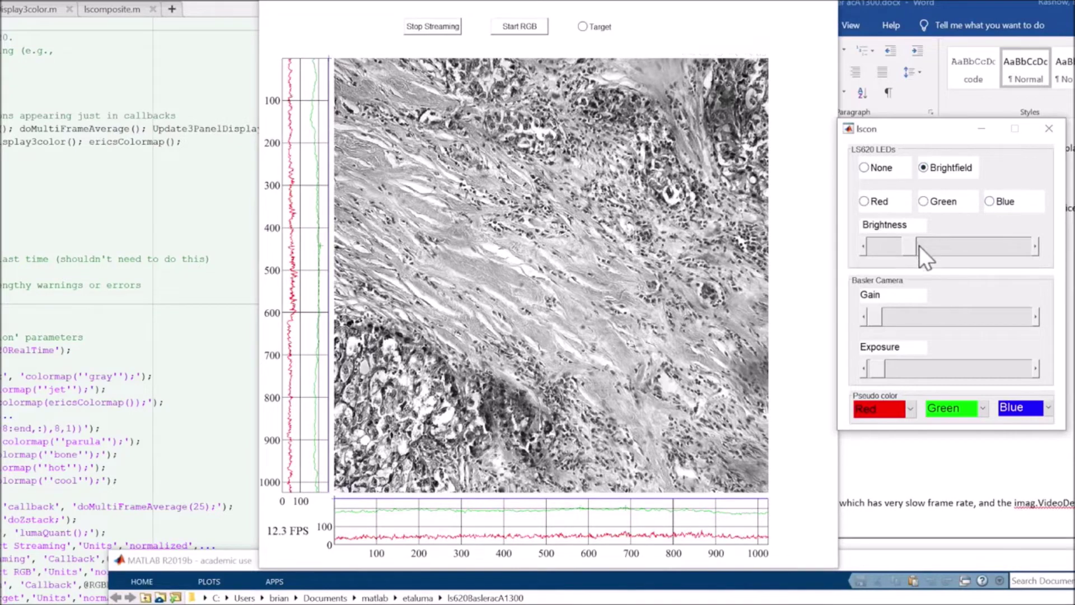
{"action": "left_click", "coordinate": [947, 246]}
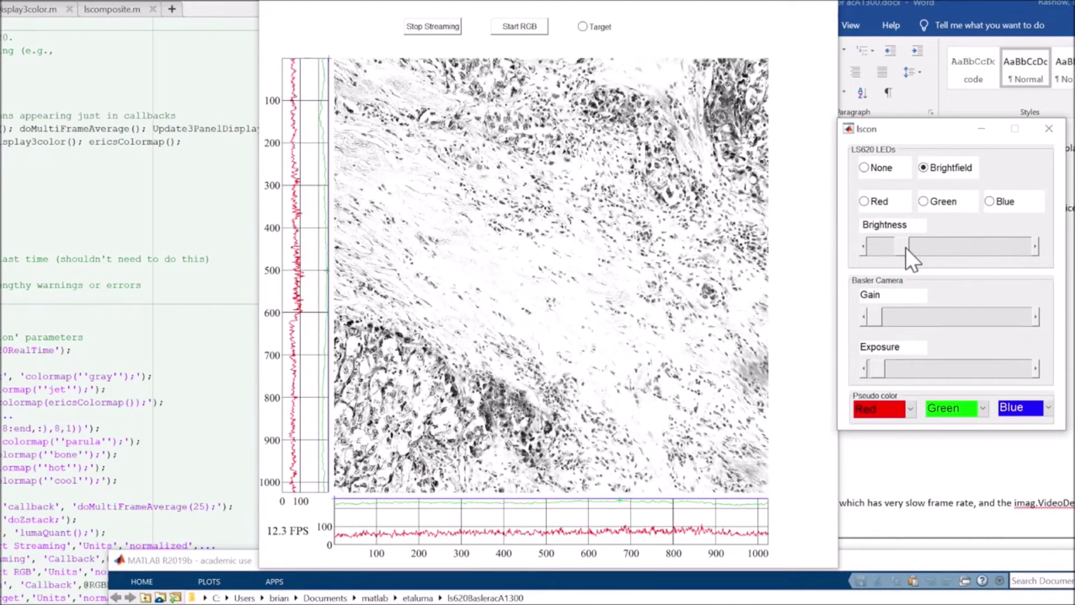
{"action": "left_click", "coordinate": [905, 247]}
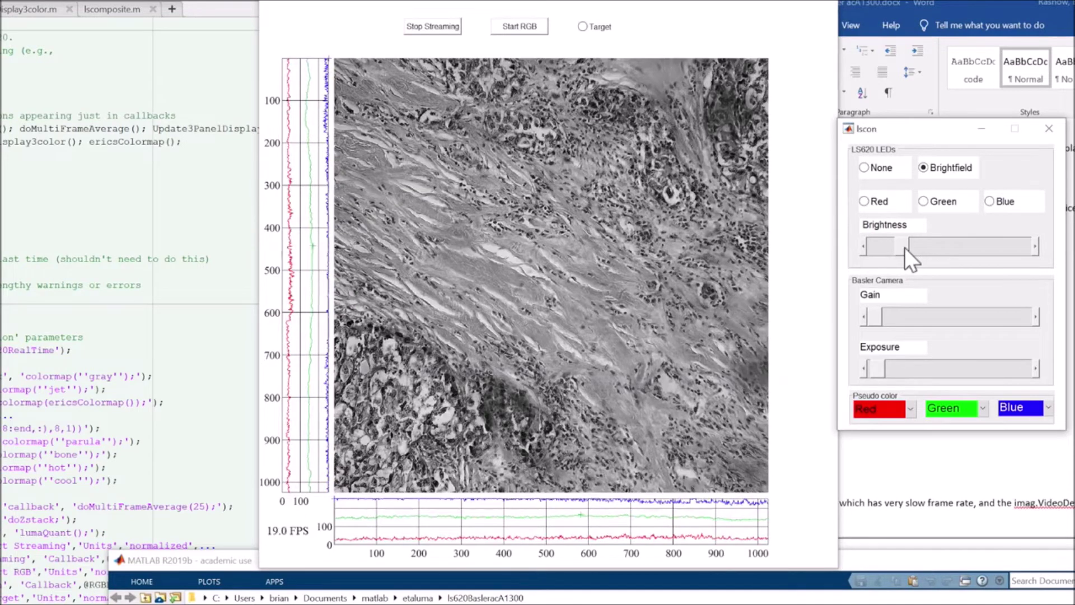
{"action": "left_click_drag", "start_coordinate": [905, 247], "coordinate": [899, 250]}
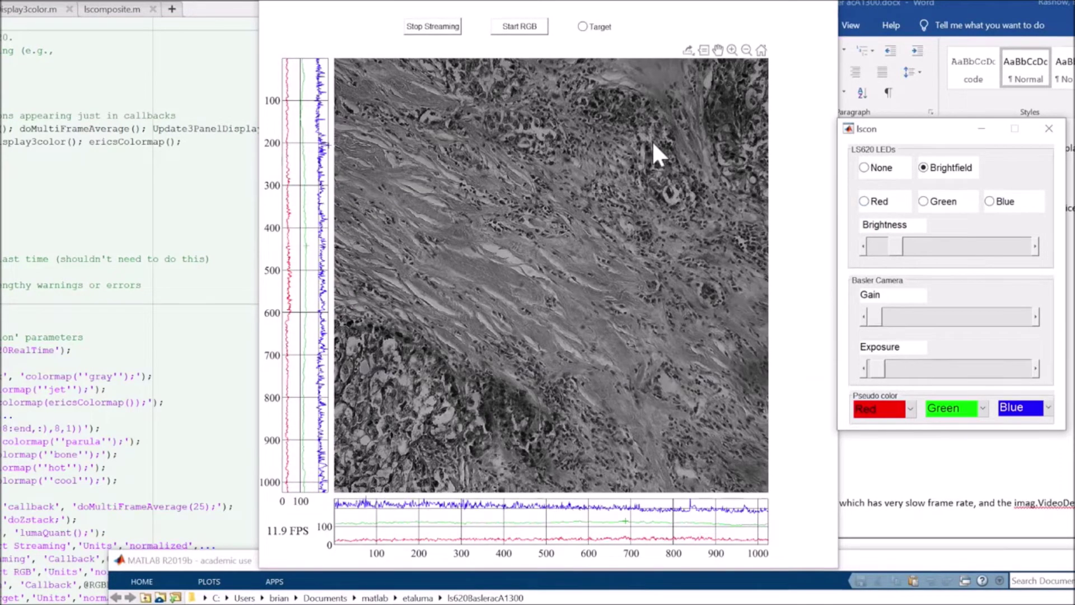
{"action": "left_click", "coordinate": [731, 49]}
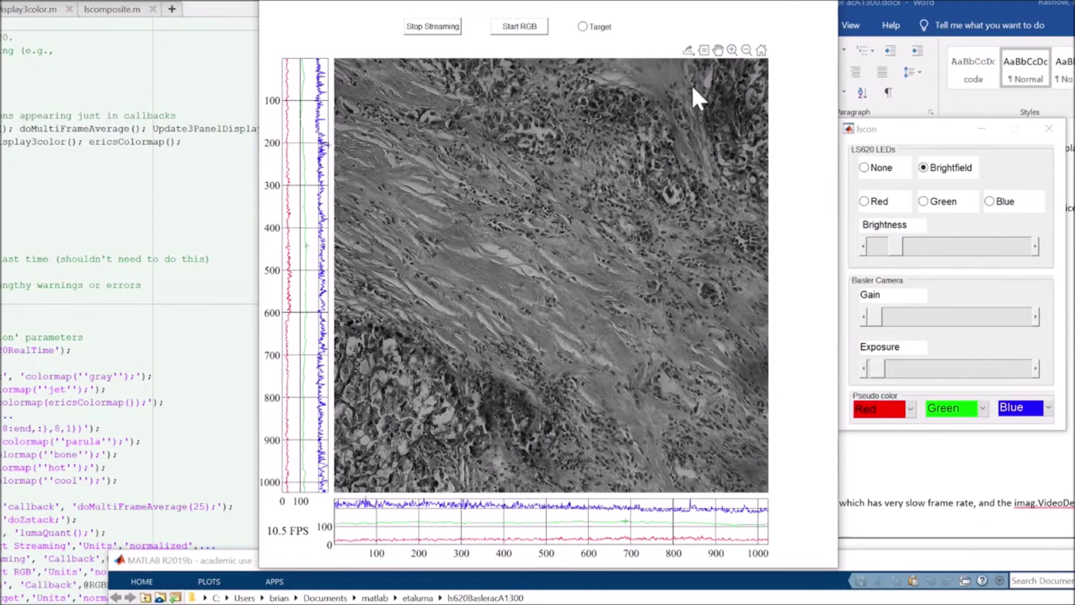
Zoom into the tissue around x 340–720, y 160–580, then switch illumination to the green LED.
{"action": "left_click", "coordinate": [730, 48]}
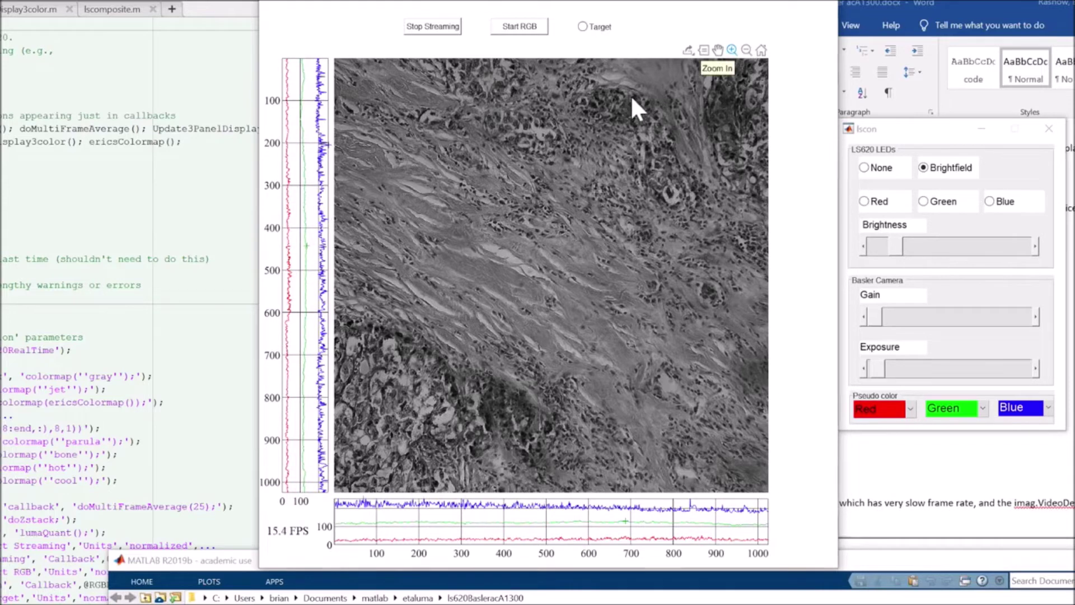
{"action": "left_click_drag", "start_coordinate": [584, 288], "coordinate": [641, 305]}
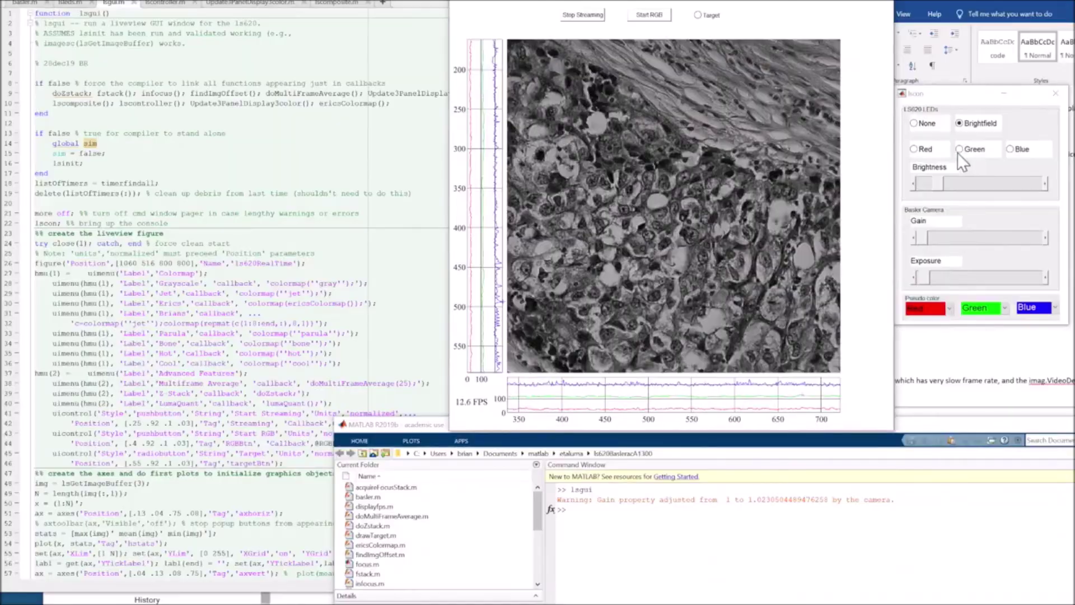
{"action": "left_click", "coordinate": [924, 203]}
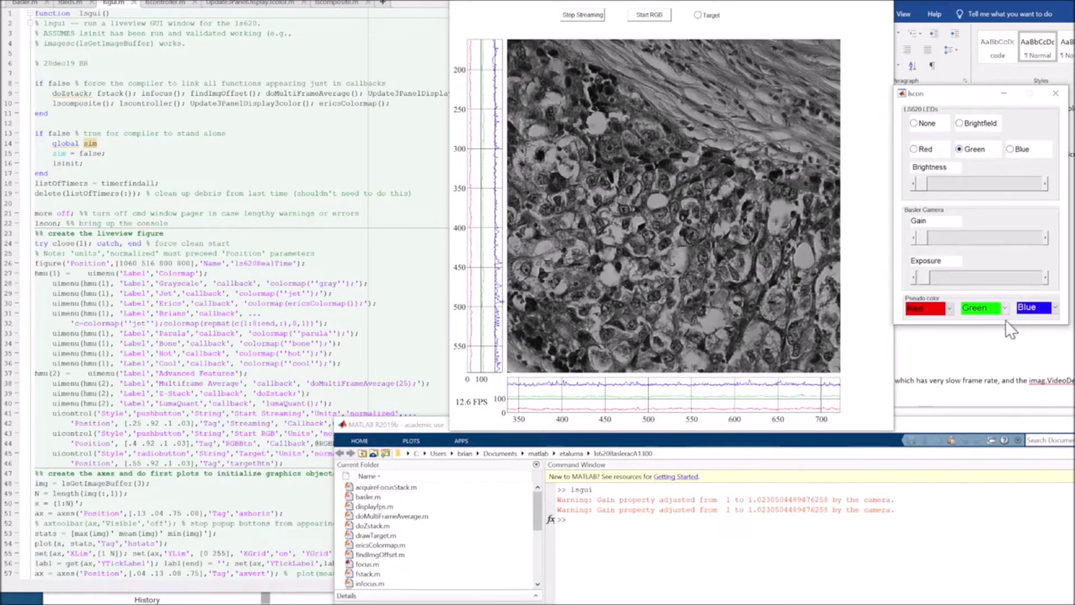
Keep Green on the green pseudo-colour channel, brighten the green LED, and restore the unzoomed view.
{"action": "left_click", "coordinate": [988, 308]}
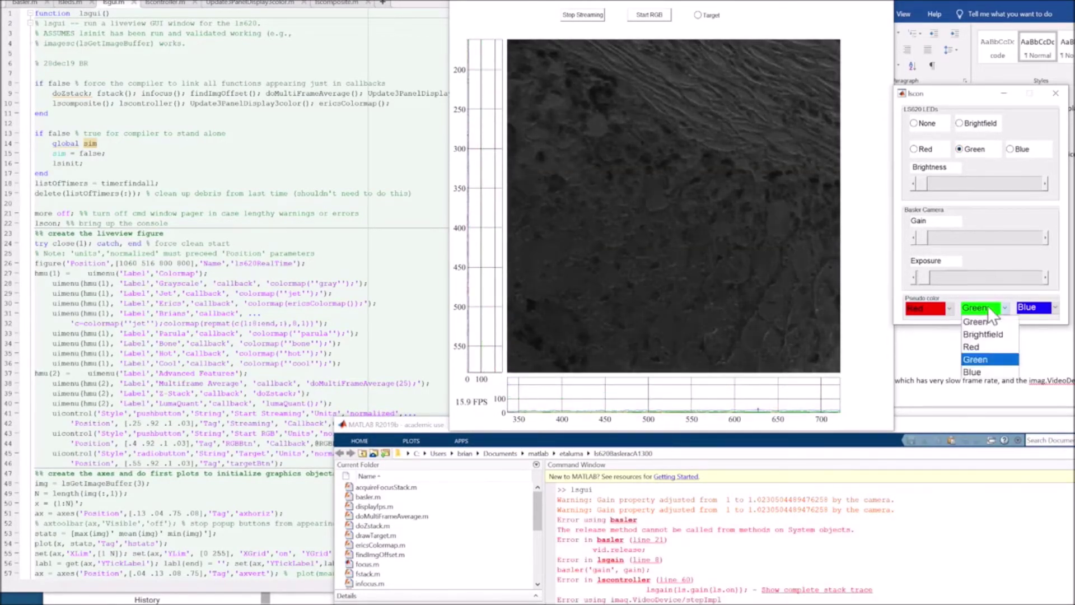
{"action": "left_click", "coordinate": [987, 306]}
{"action": "mouse_move", "coordinate": [923, 183]}
{"action": "left_mouse_down"}
{"action": "mouse_move", "coordinate": [967, 183]}
{"action": "mouse_move", "coordinate": [926, 183]}
{"action": "left_mouse_up"}
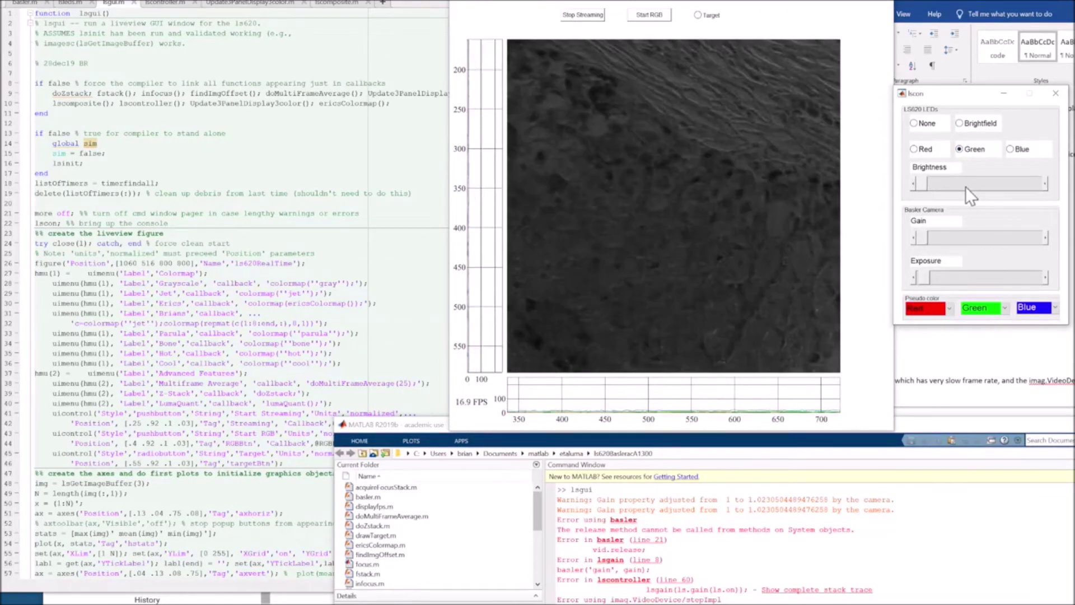
{"action": "left_click", "coordinate": [966, 186]}
{"action": "left_click_drag", "start_coordinate": [932, 183], "coordinate": [969, 182]}
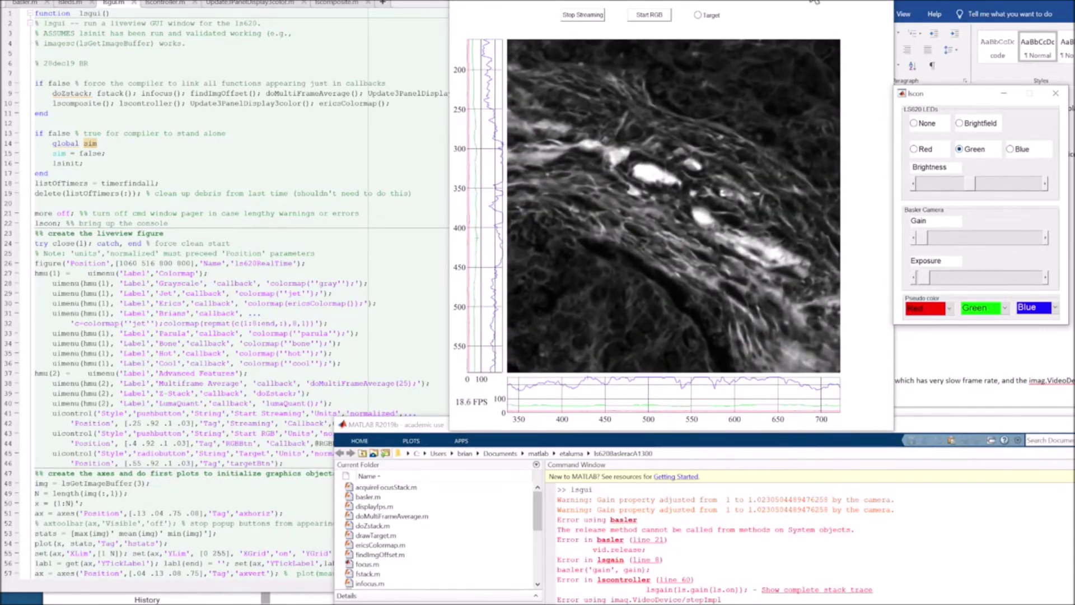
{"action": "right_click", "coordinate": [683, 147]}
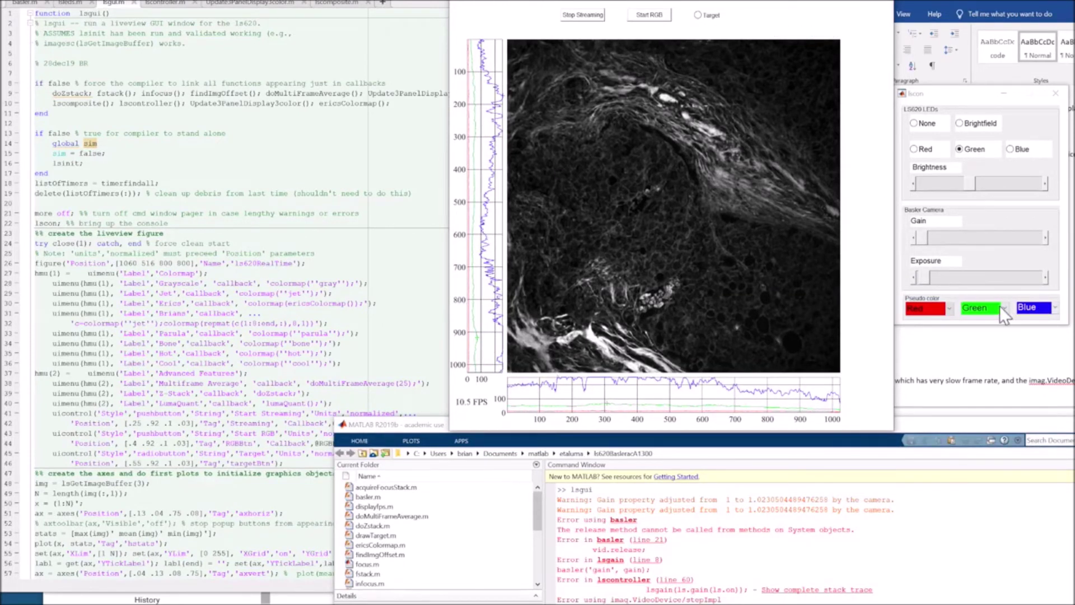
Map the red channel to Brightfield and the blue channel to None, then stop streaming.
{"action": "left_click", "coordinate": [948, 310]}
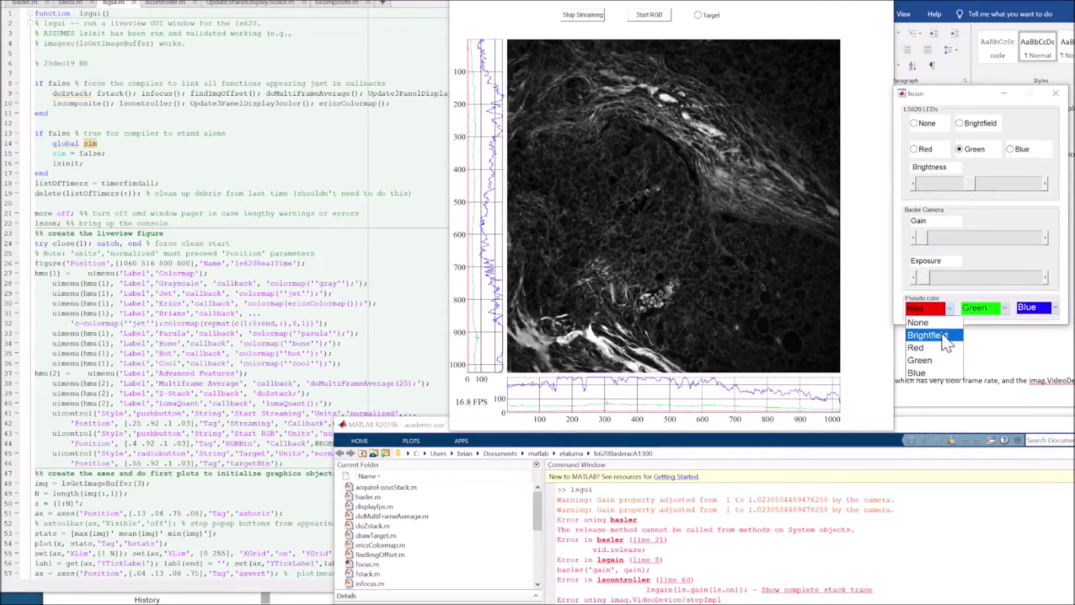
{"action": "left_click", "coordinate": [942, 334]}
{"action": "left_click", "coordinate": [1054, 307]}
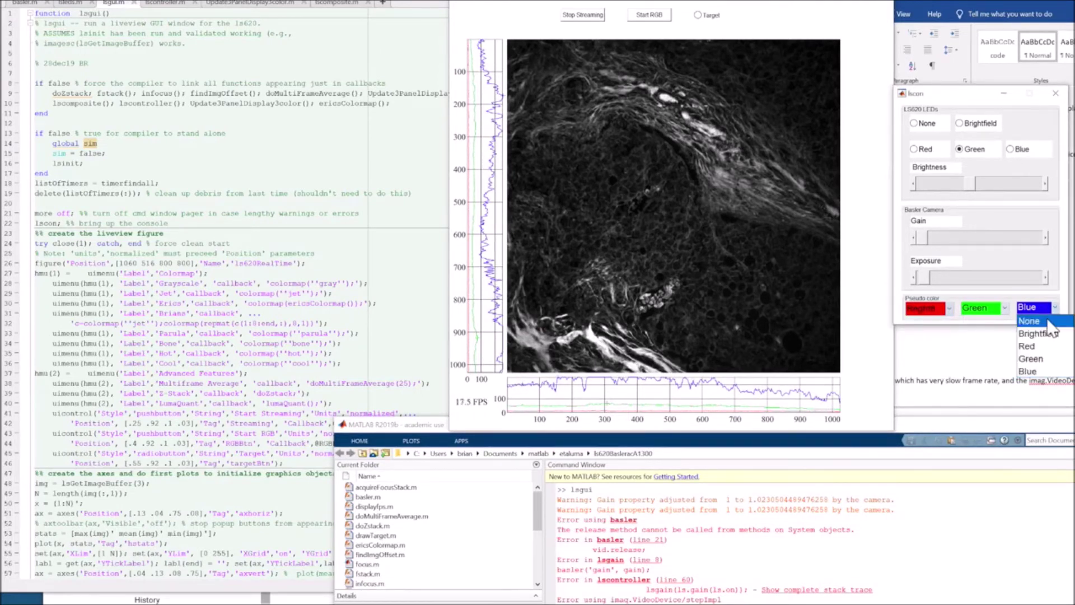
{"action": "left_click", "coordinate": [1047, 324]}
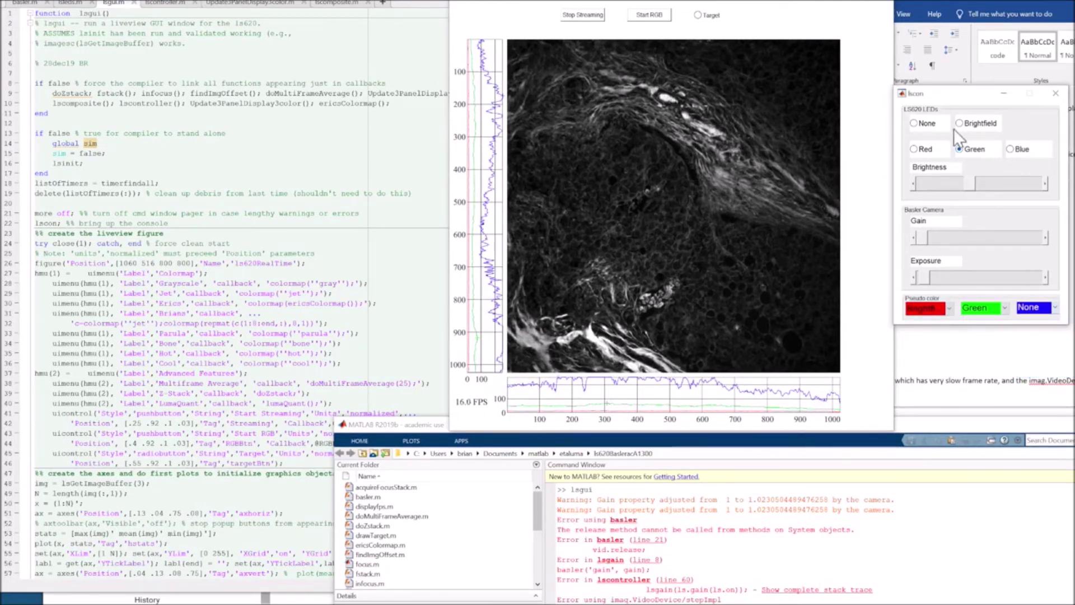
{"action": "left_click", "coordinate": [592, 13]}
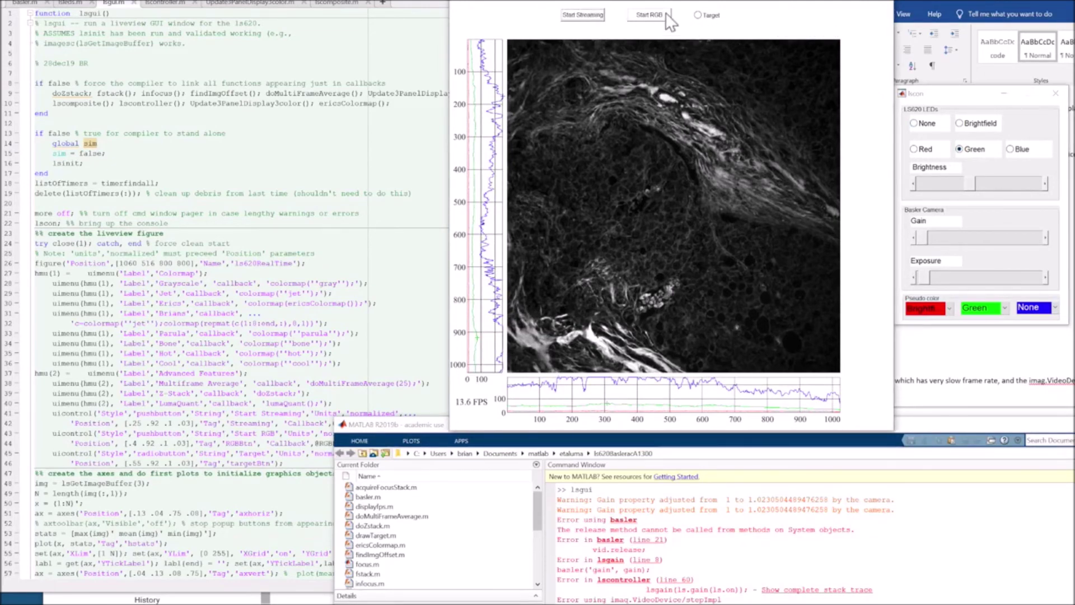
Start the red/green RGB composite stream and zoom into part of the tissue.
{"action": "left_click", "coordinate": [650, 15]}
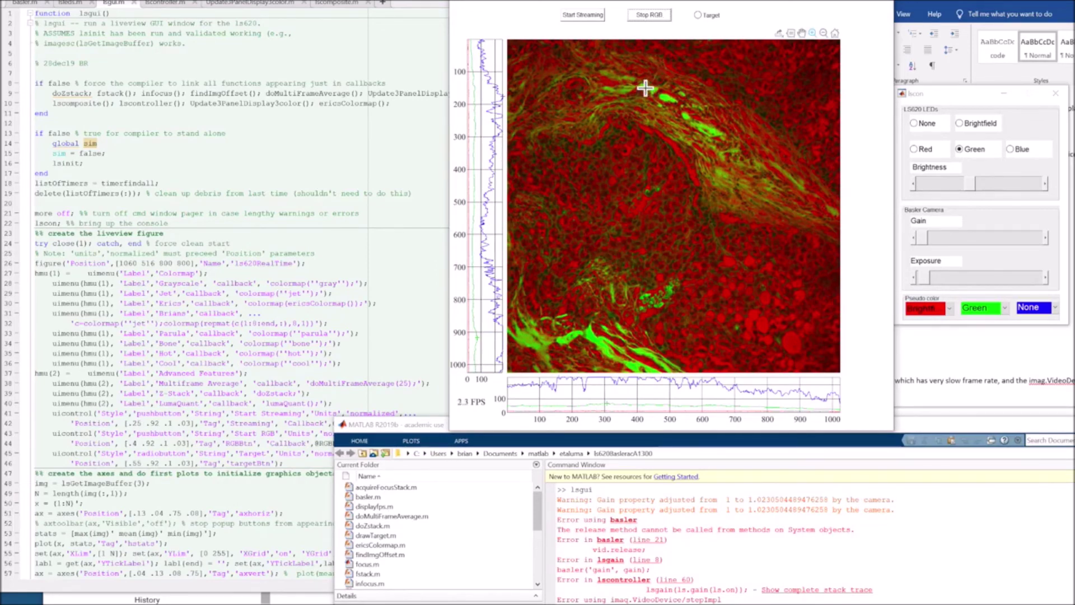
{"action": "left_click_drag", "start_coordinate": [645, 87], "coordinate": [779, 218]}
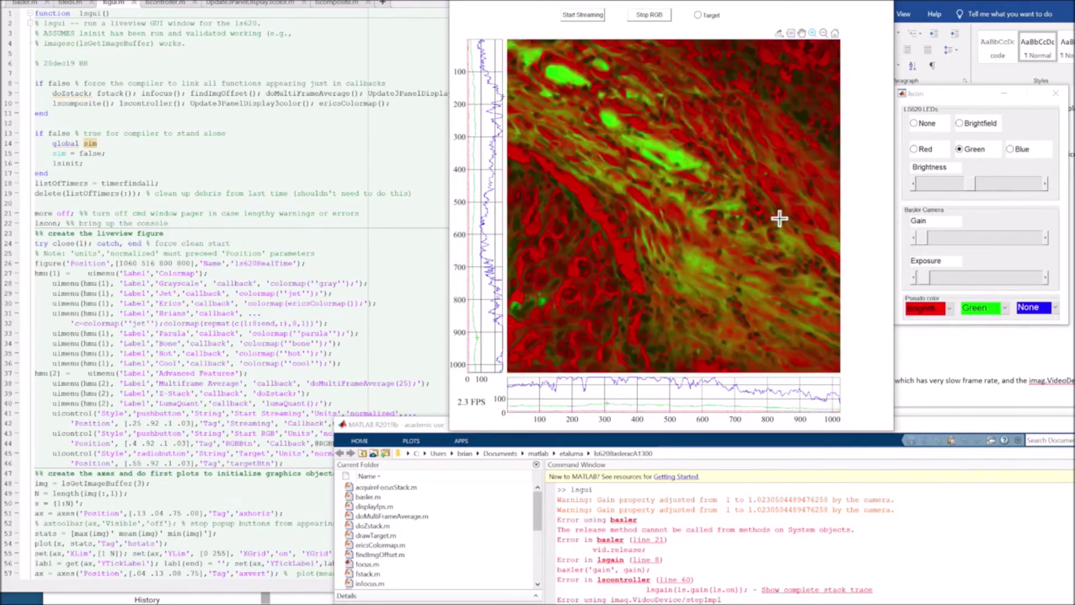